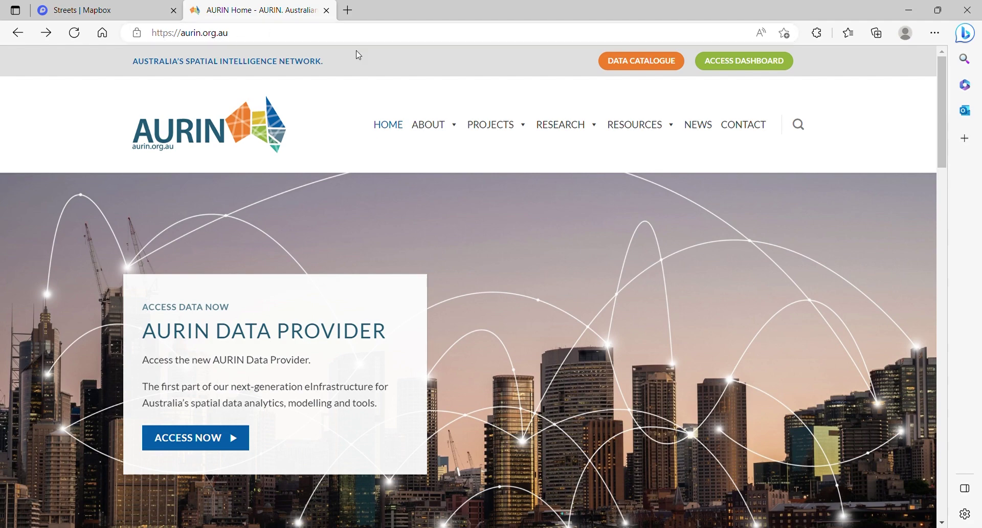
Search the AURIN Data Catalogue for 'melbourne tram stops'
click(634, 62)
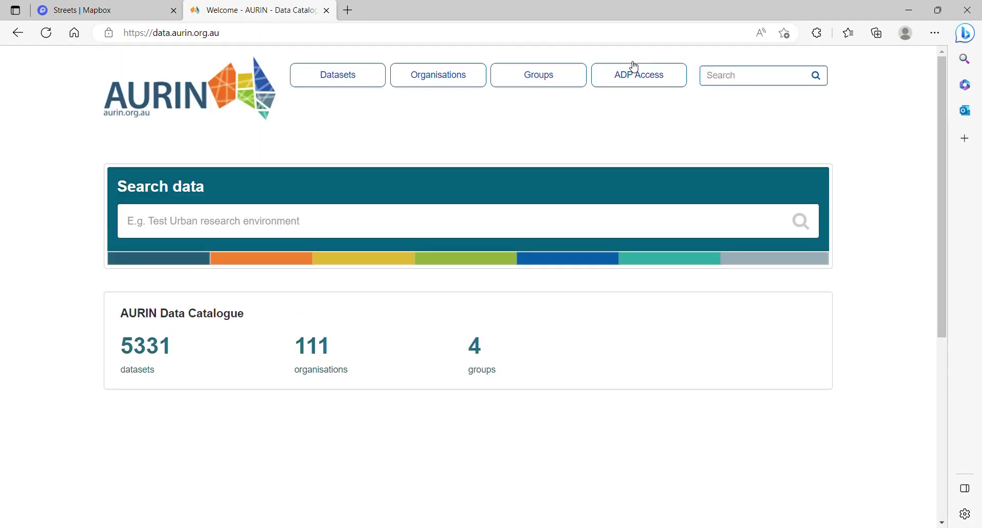
click(165, 228)
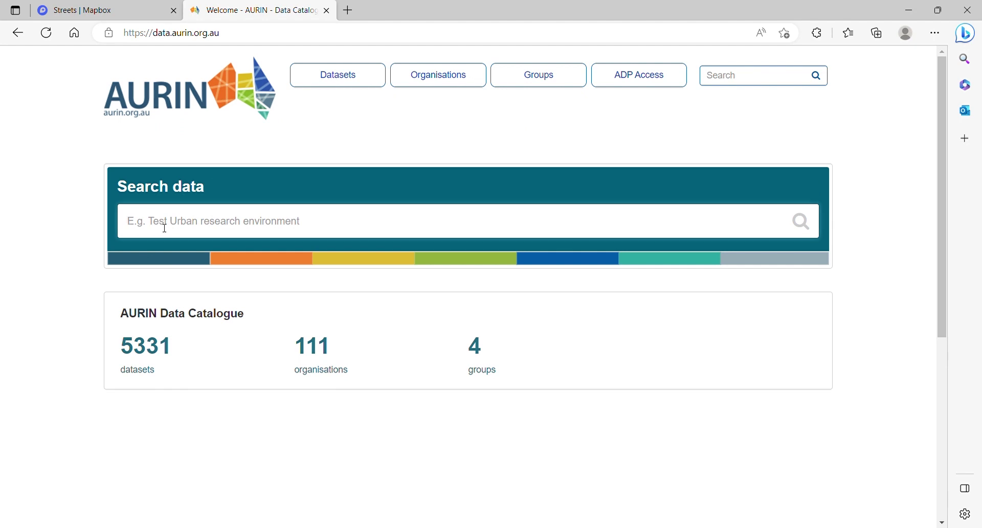
text(melbourne tram stops)
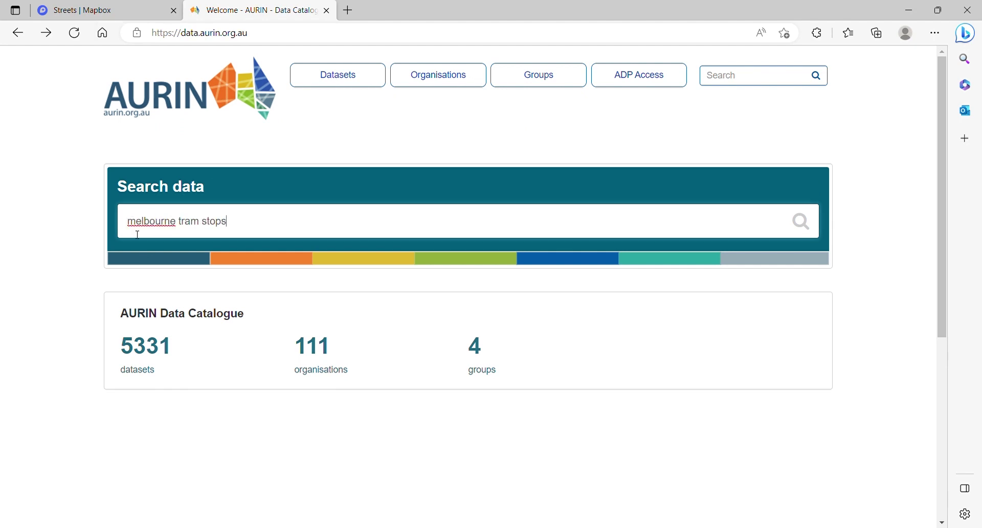
key(Return)
scroll(307, 332, down, 1)
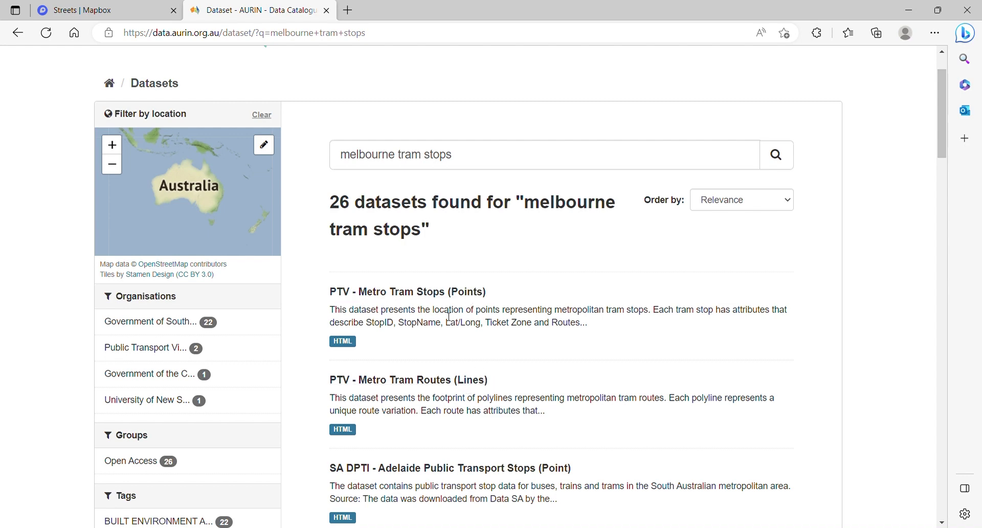
Open the PTV - Metro Tram Stops (Points) dataset page and scroll down to Data and Resources
click(430, 292)
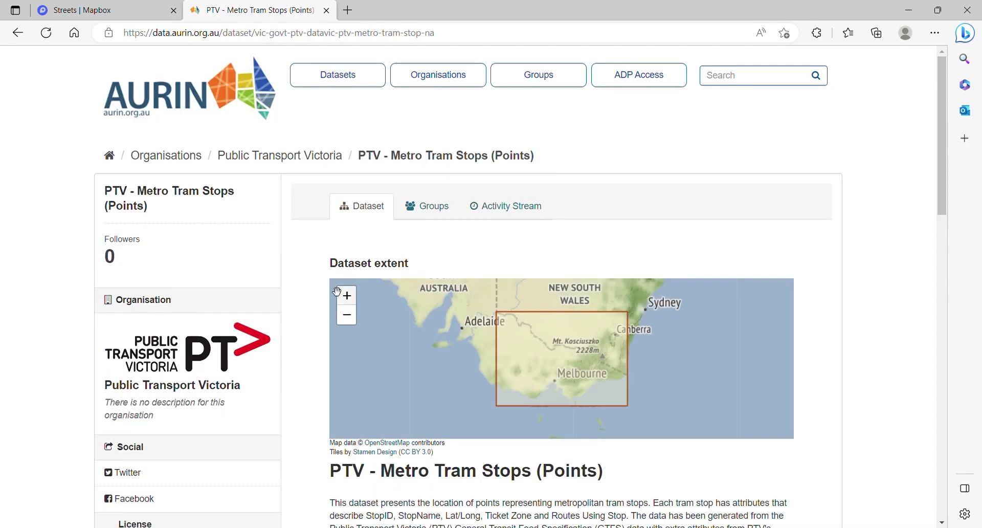
scroll(315, 288, down, 4)
drag(340, 287, 525, 330)
click(527, 361)
scroll(317, 356, down, 1)
scroll(317, 356, down, 1)
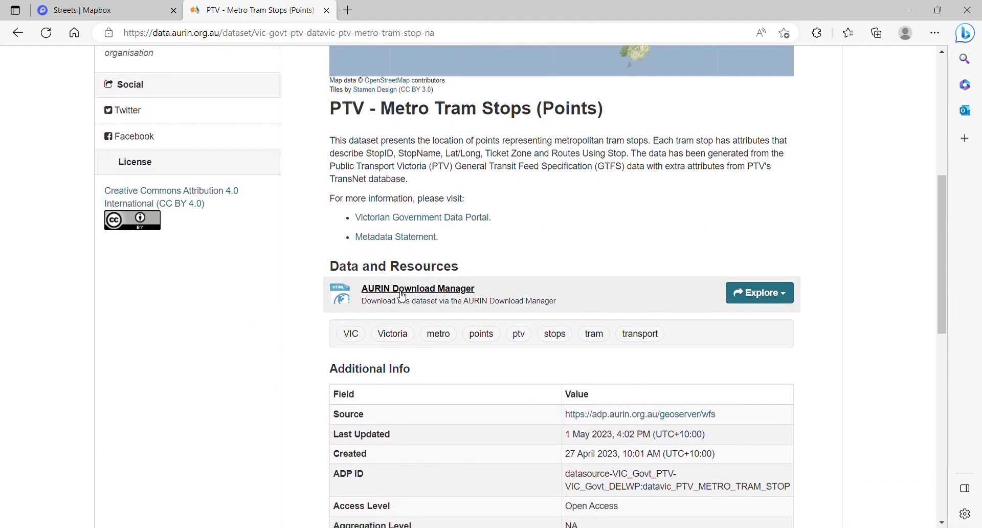
Download the Metro Tram Stops data in KML format from the AURIN Download Manager
click(460, 288)
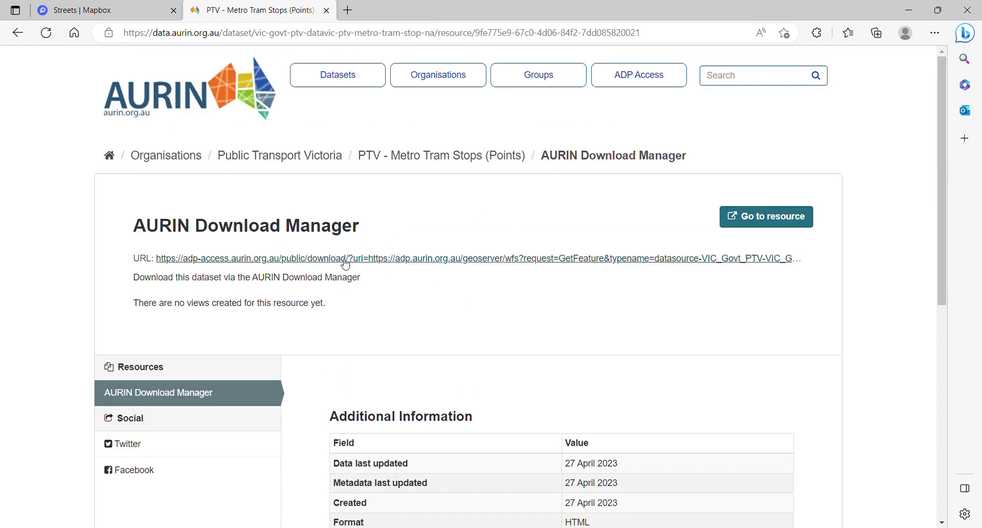
click(345, 260)
click(296, 272)
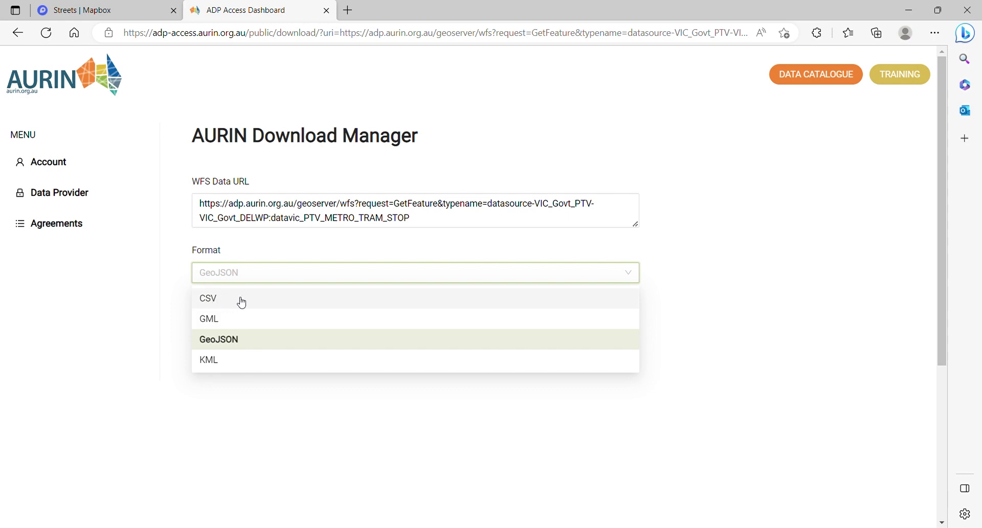
click(221, 360)
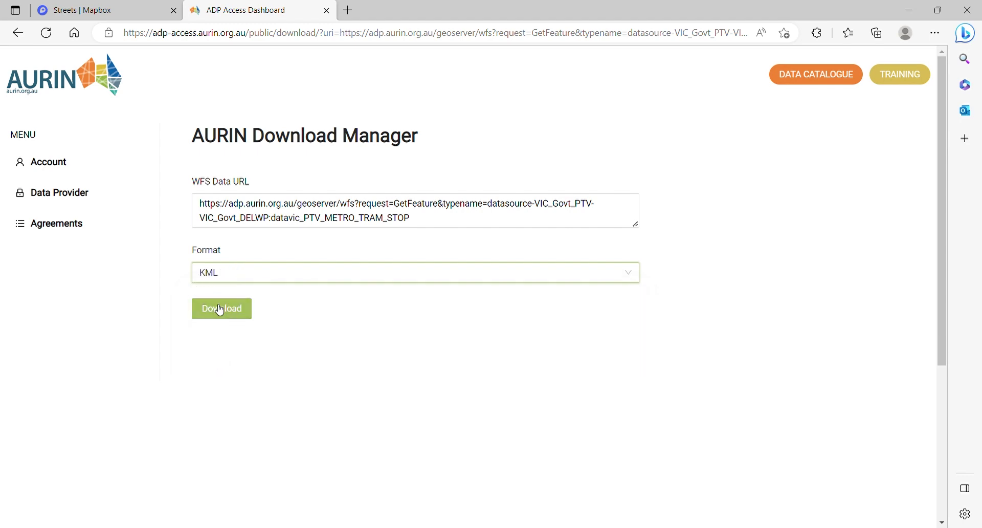
click(220, 310)
click(113, 12)
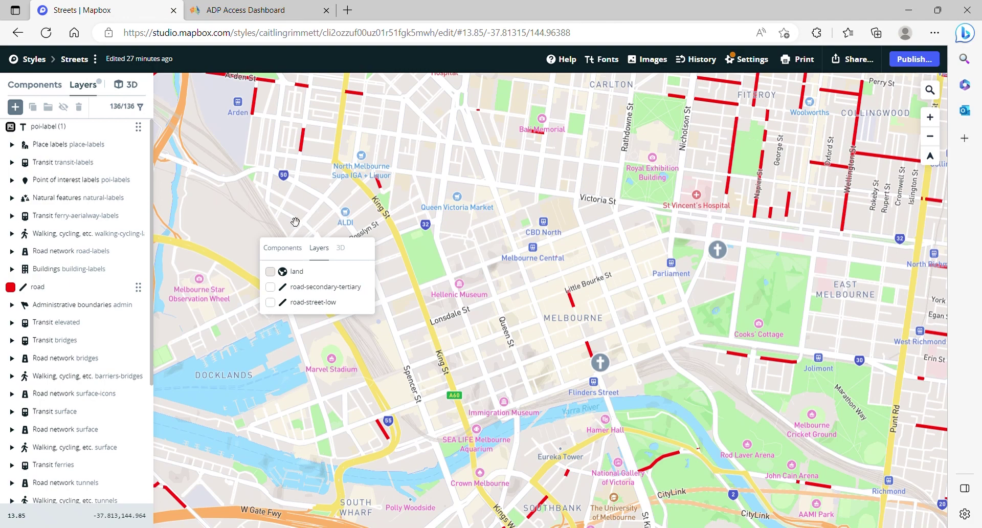
Upload the tram stops KML file as a new tileset for a new layer
click(16, 107)
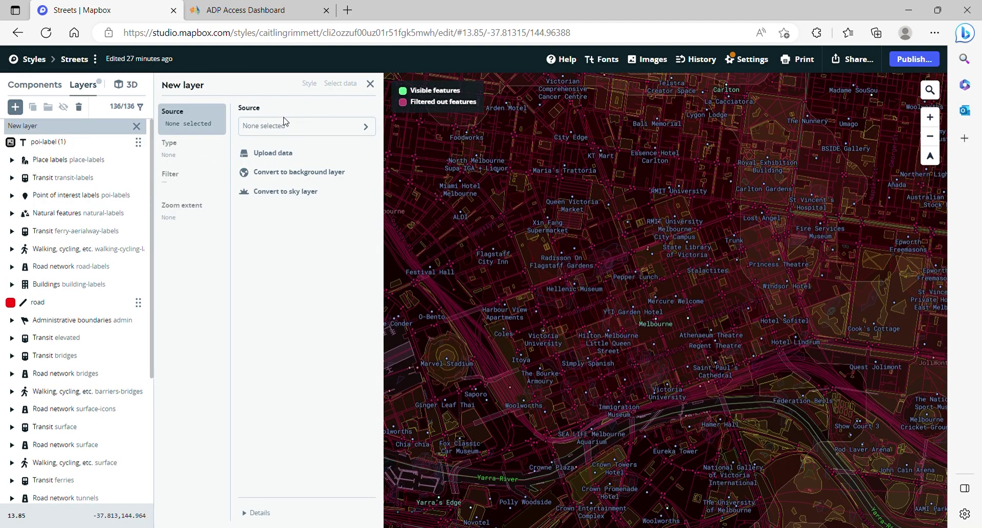
click(273, 153)
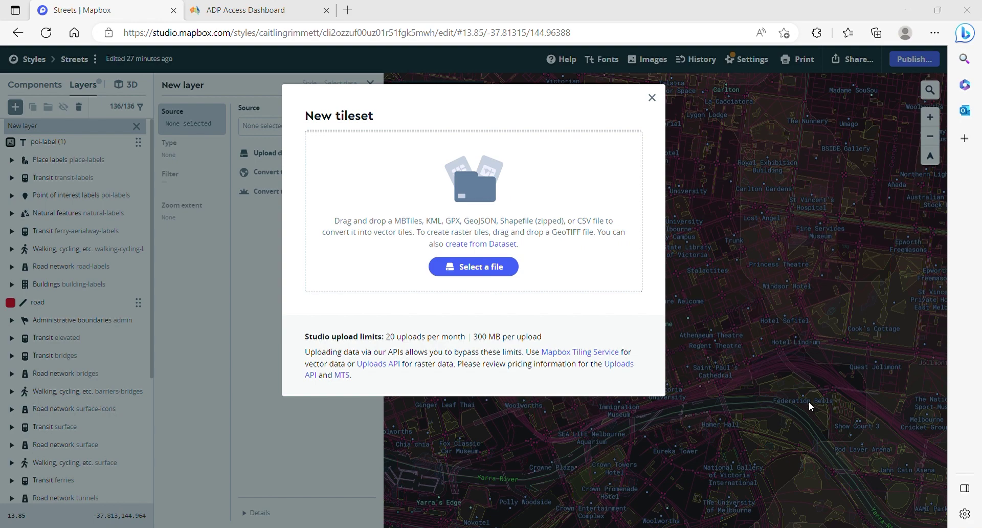
key(Return)
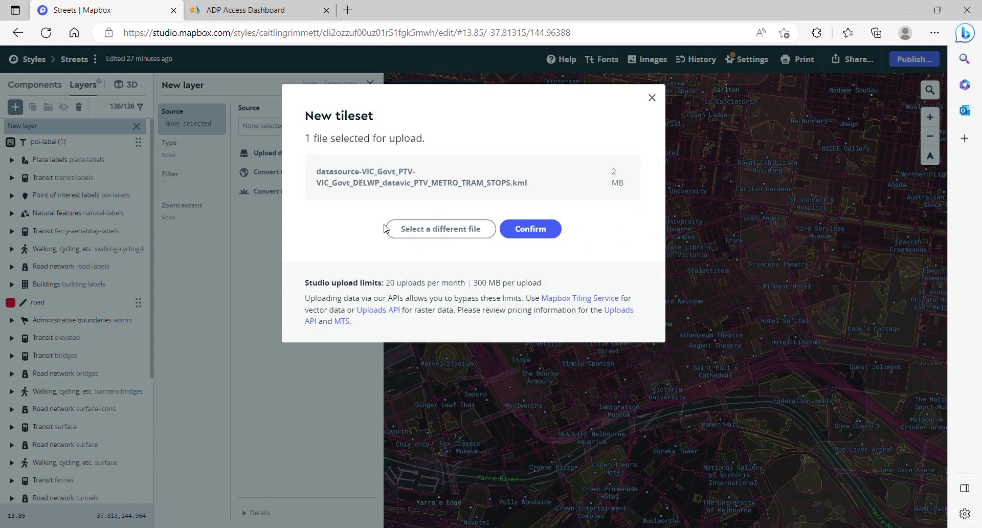
click(532, 230)
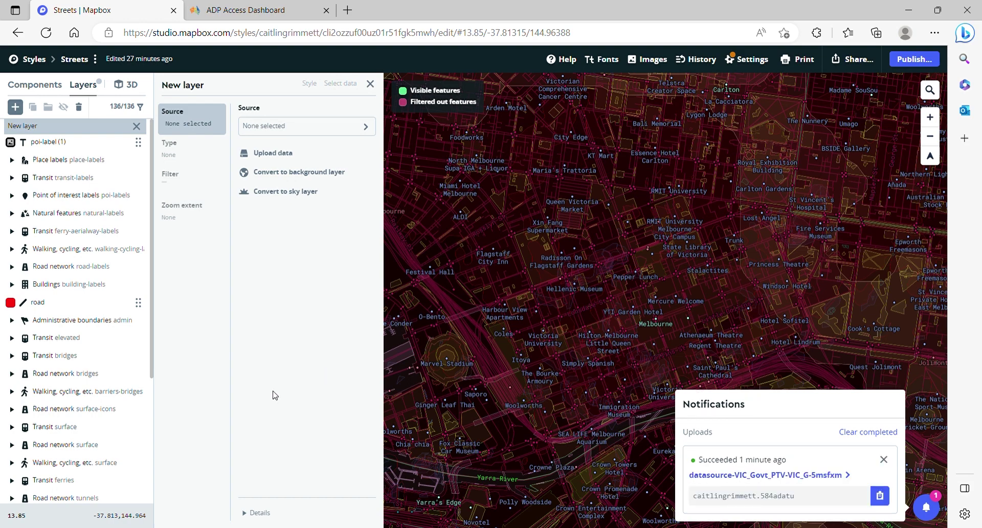
Source the new layer from the uploaded tram stop tileset and set its type to Circle
click(884, 497)
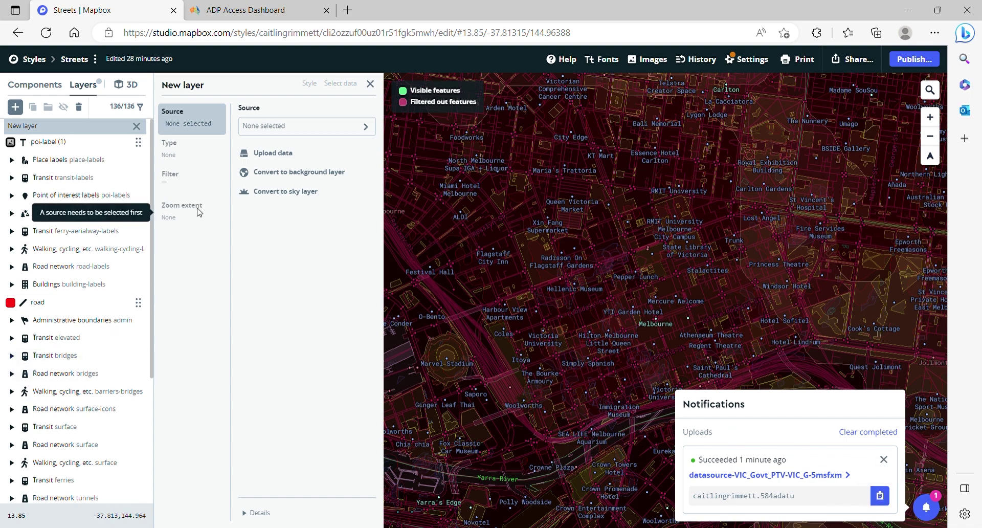
click(297, 127)
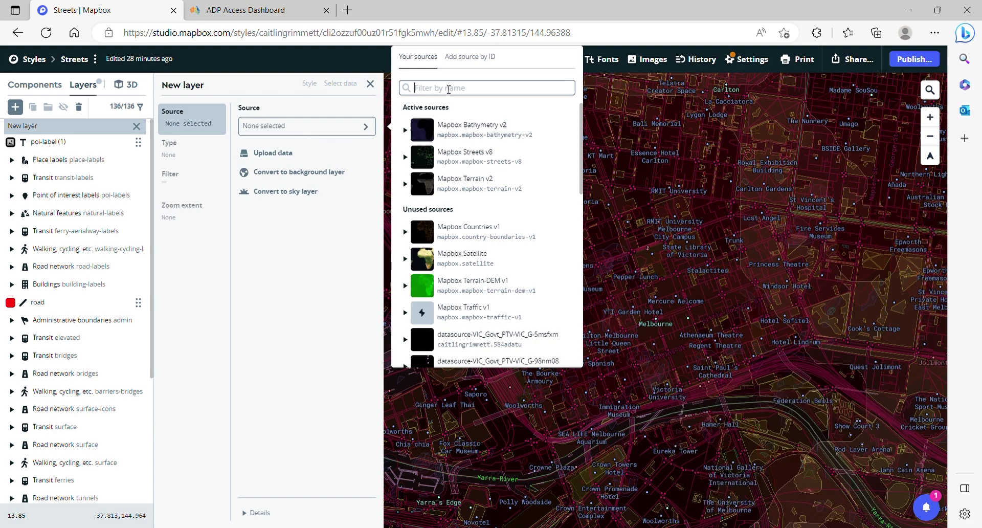
key(ctrl+v)
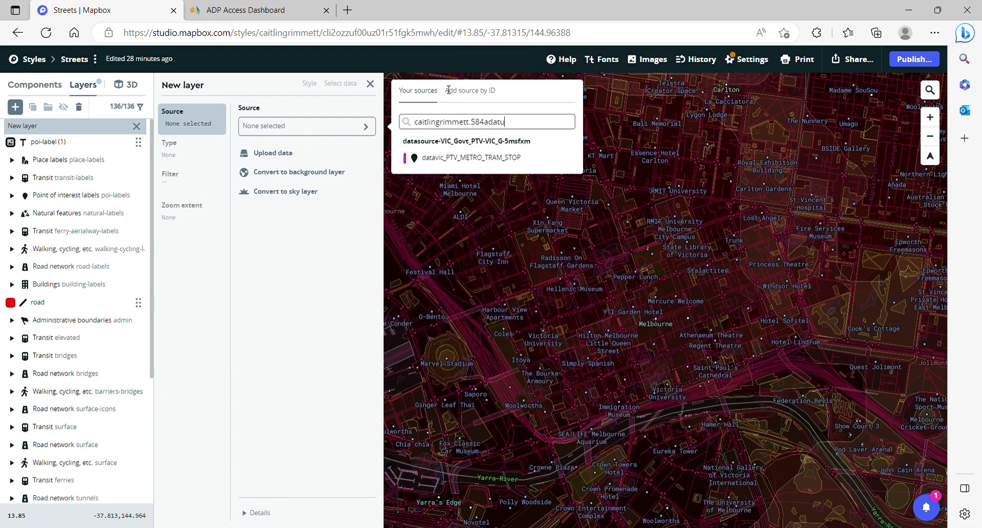
click(462, 157)
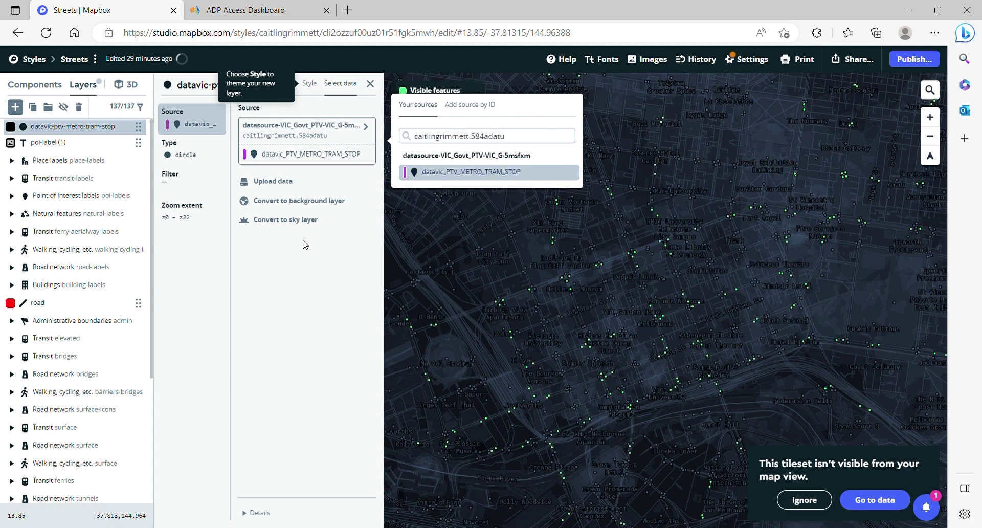
click(201, 153)
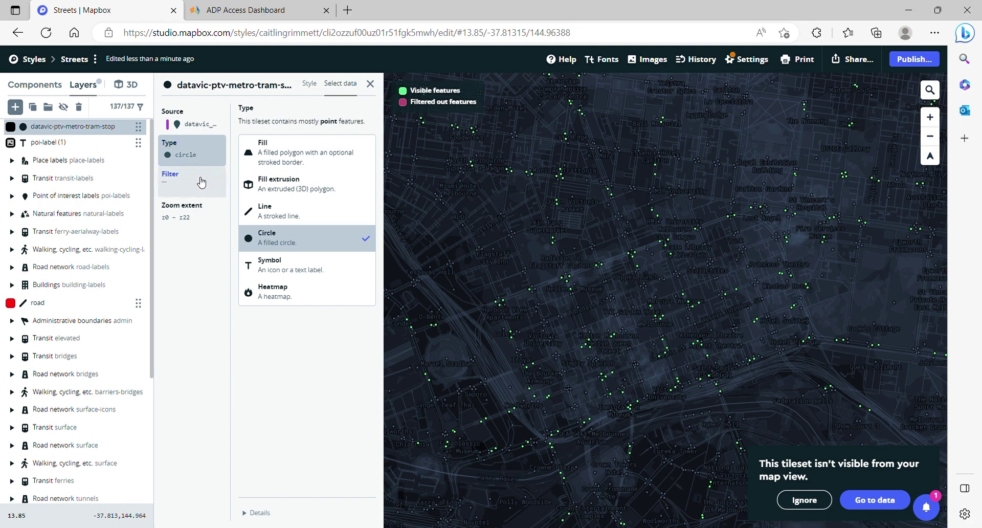
Start a layer filter on the Description data field
click(202, 182)
click(280, 154)
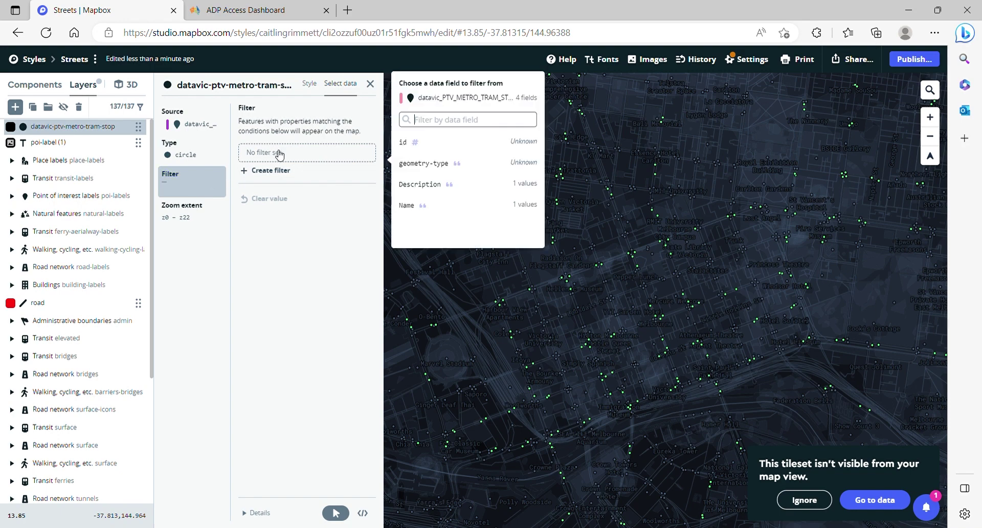
click(415, 184)
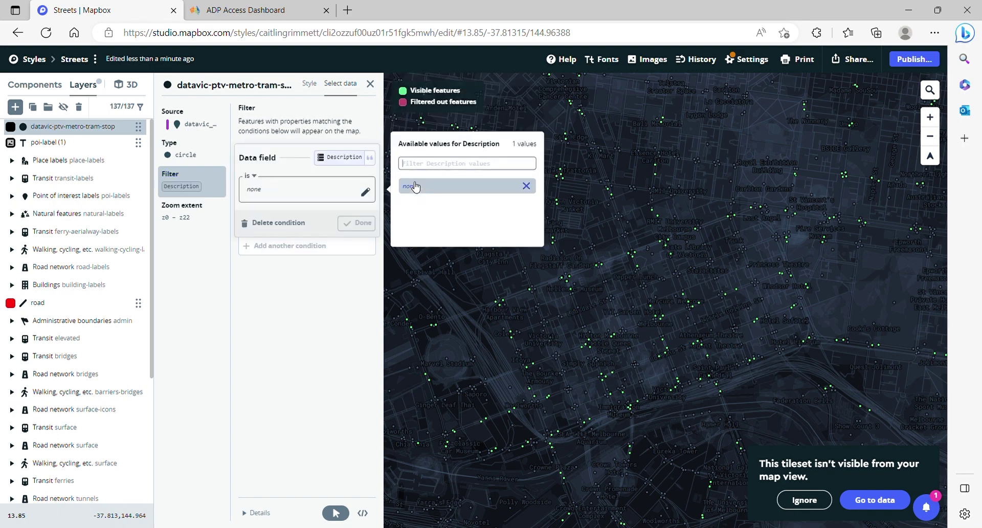
Delete the Description filter and colour the tram-stop circles purple, rgb(203, 15, 255)
click(258, 223)
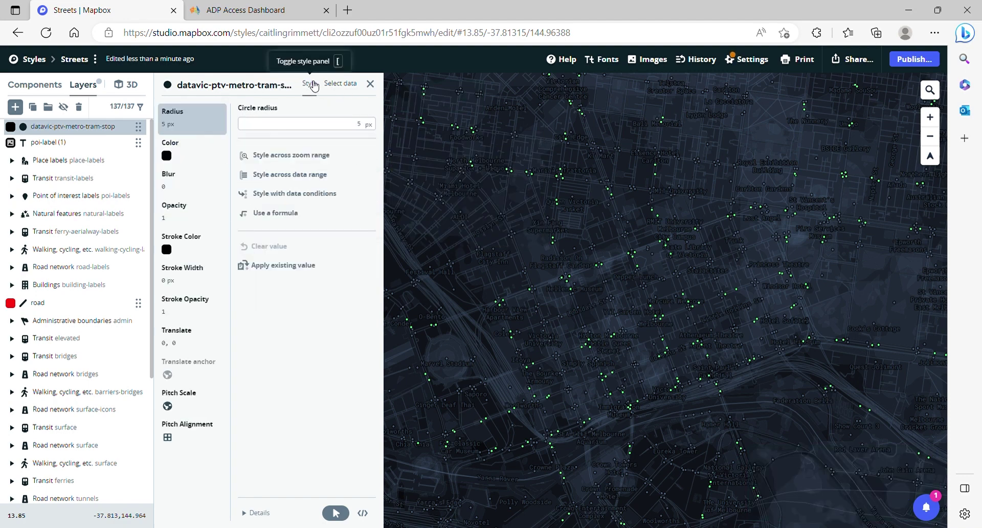
click(309, 83)
click(171, 157)
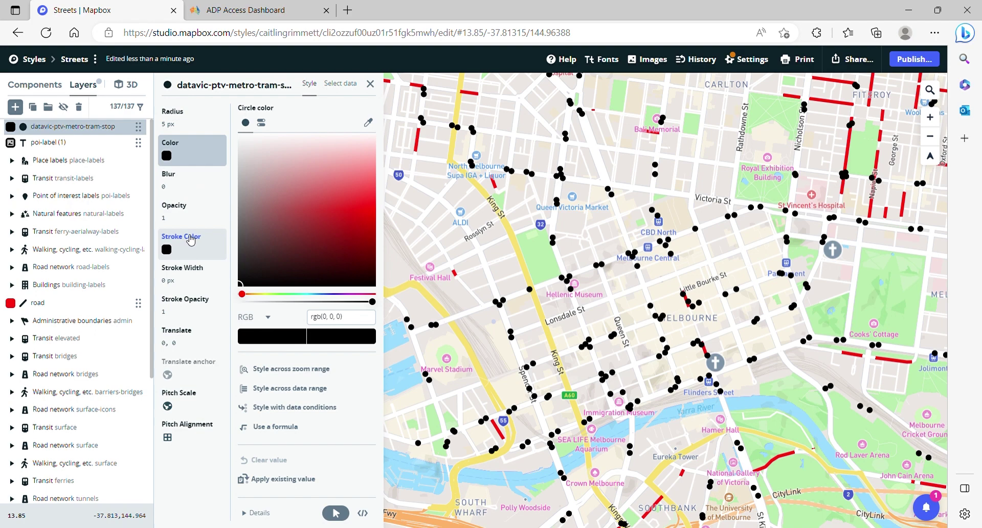
click(349, 294)
click(372, 206)
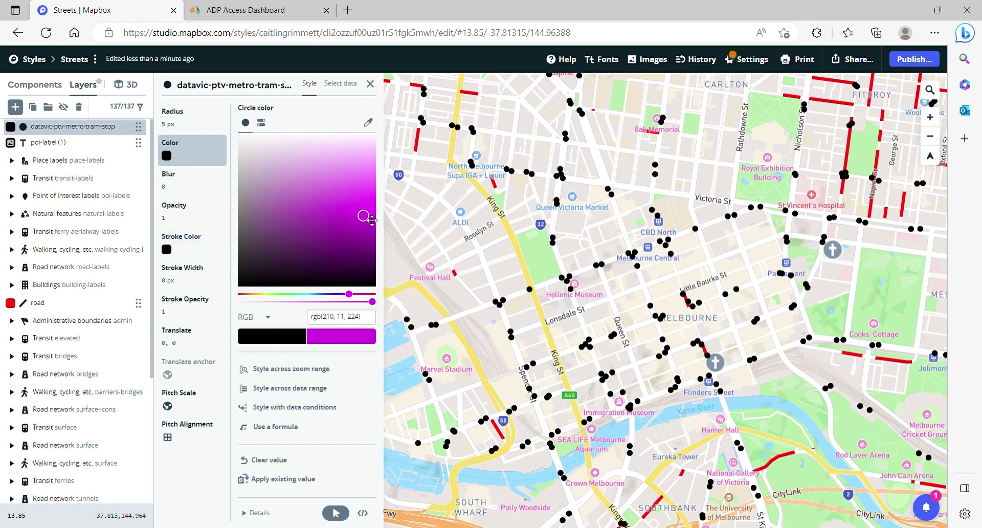
click(345, 294)
key(Left)
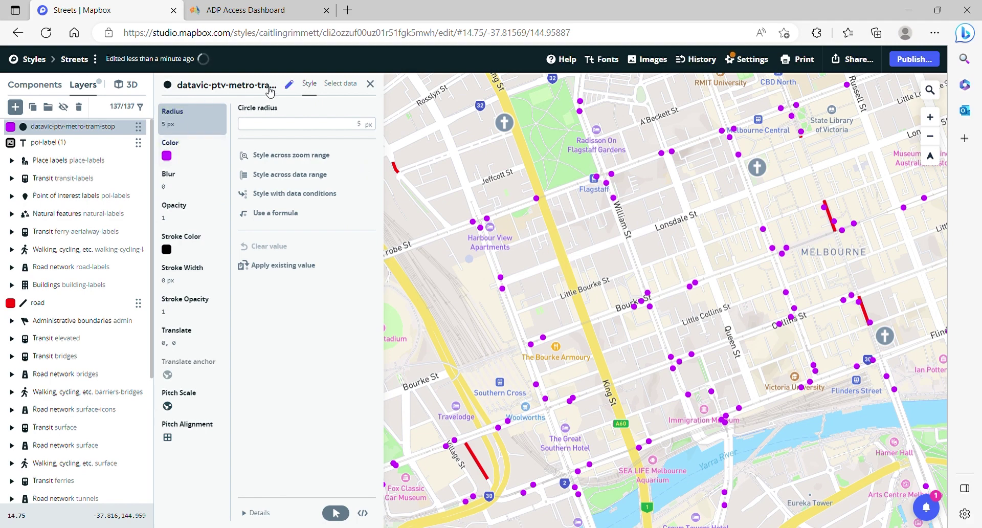
Expand the Transit surface group in the Layers list and select the road-rail layer
click(370, 86)
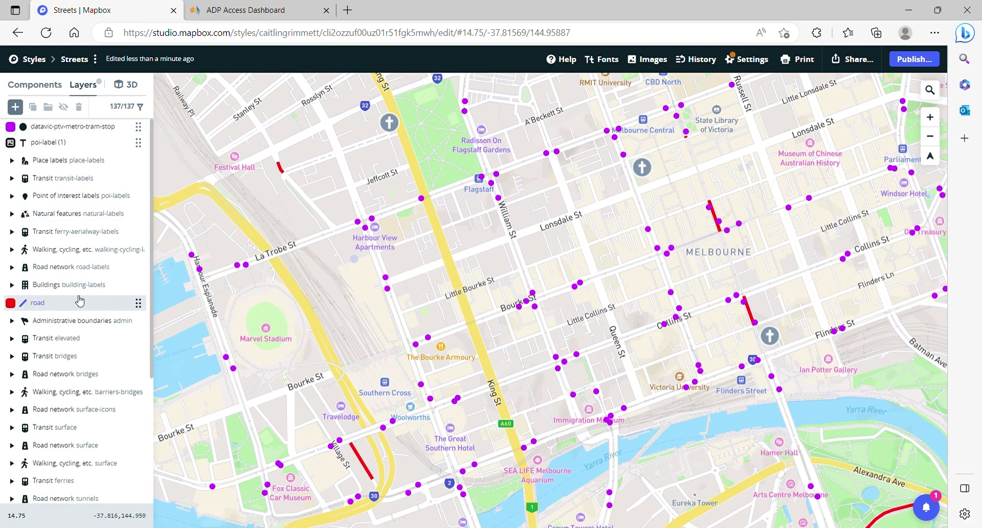
scroll(80, 301, down, 3)
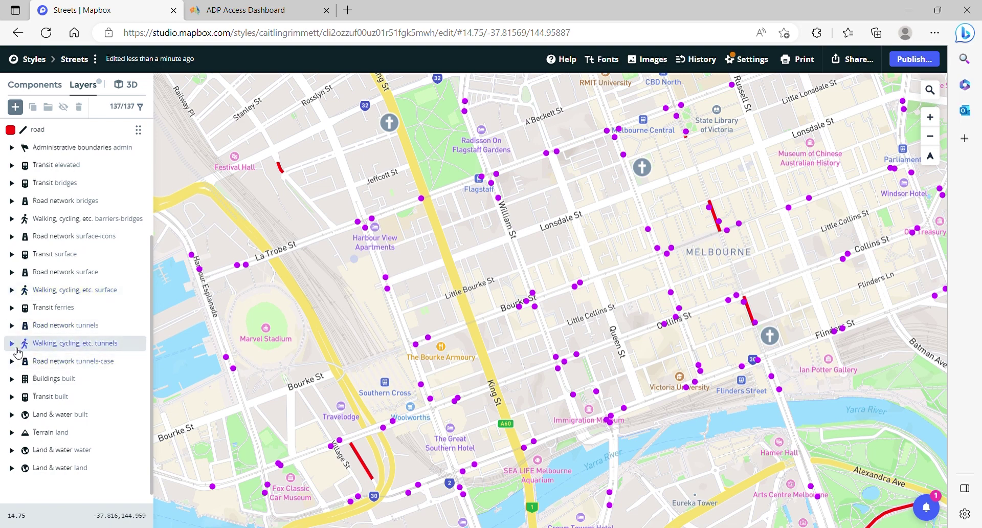
click(12, 272)
scroll(13, 273, down, 2)
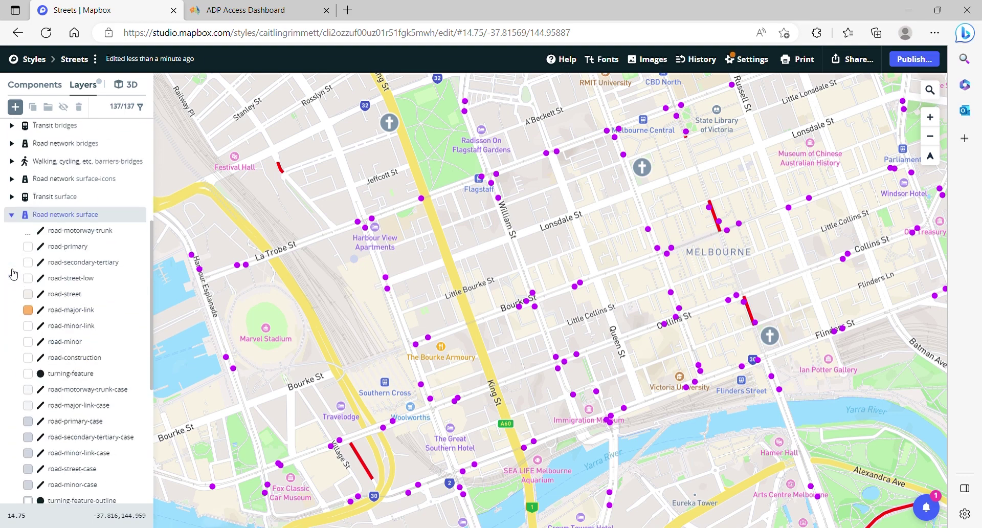
scroll(13, 274, up, 2)
click(12, 213)
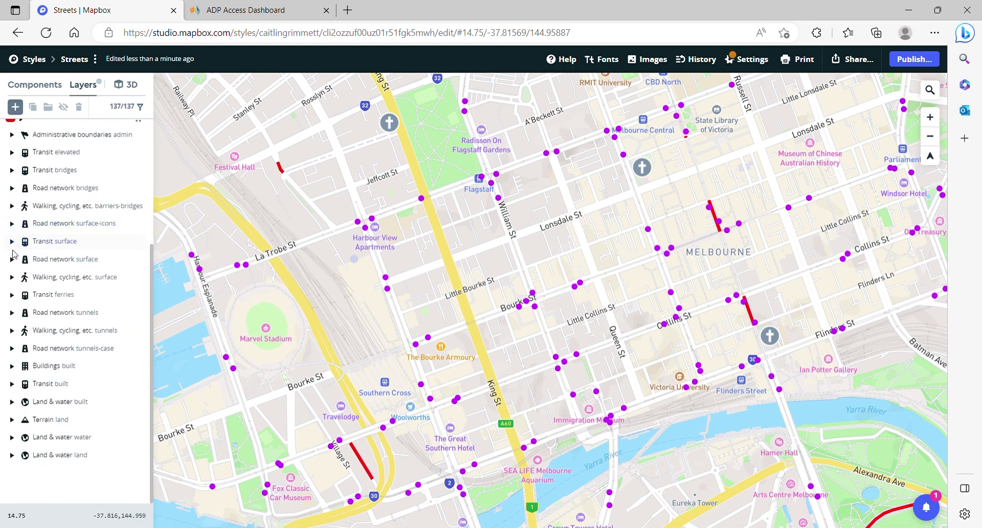
click(12, 241)
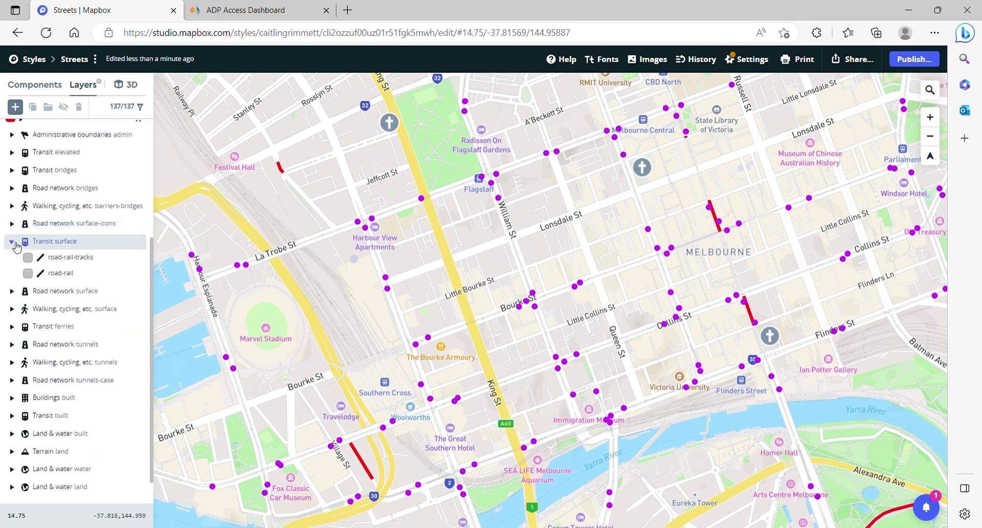
click(53, 275)
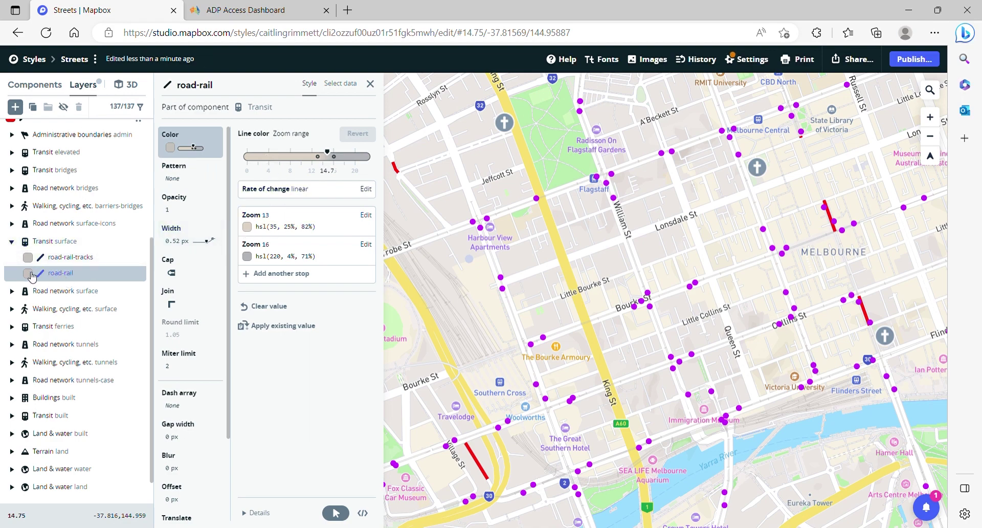
Change the road-rail Line color stop at zoom 13 to saturated purple rgb(187, 51, 255)
click(50, 274)
click(50, 274)
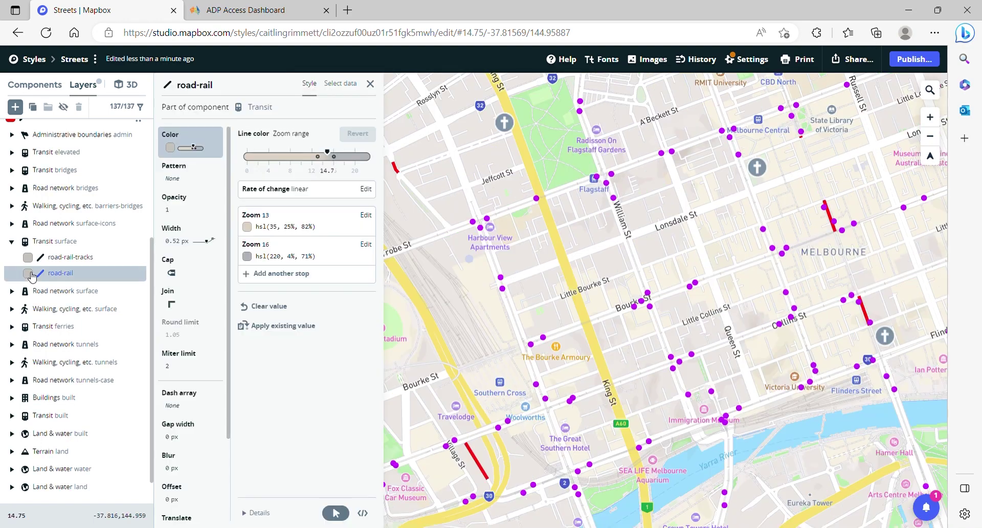
click(247, 226)
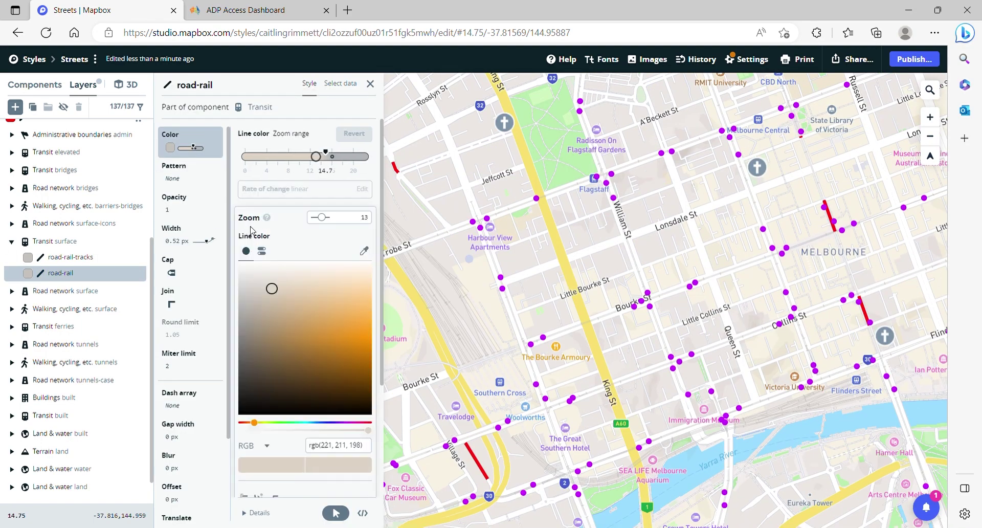
click(338, 422)
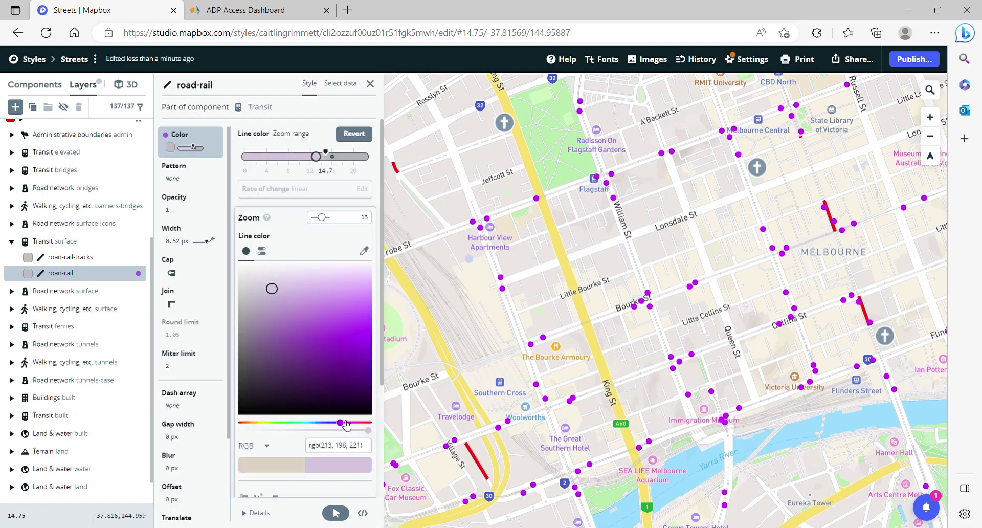
drag(360, 337, 381, 327)
scroll(625, 331, up, 1)
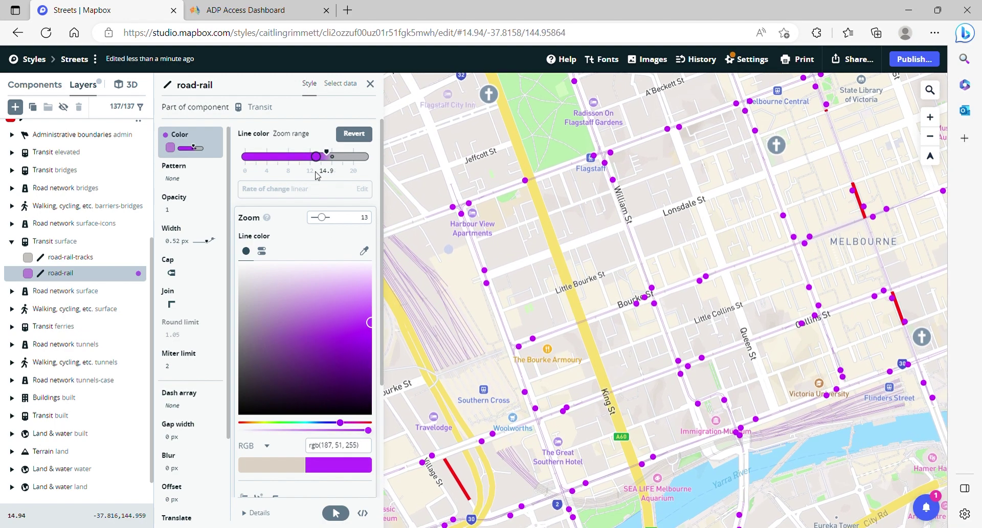
scroll(651, 325, up, 3)
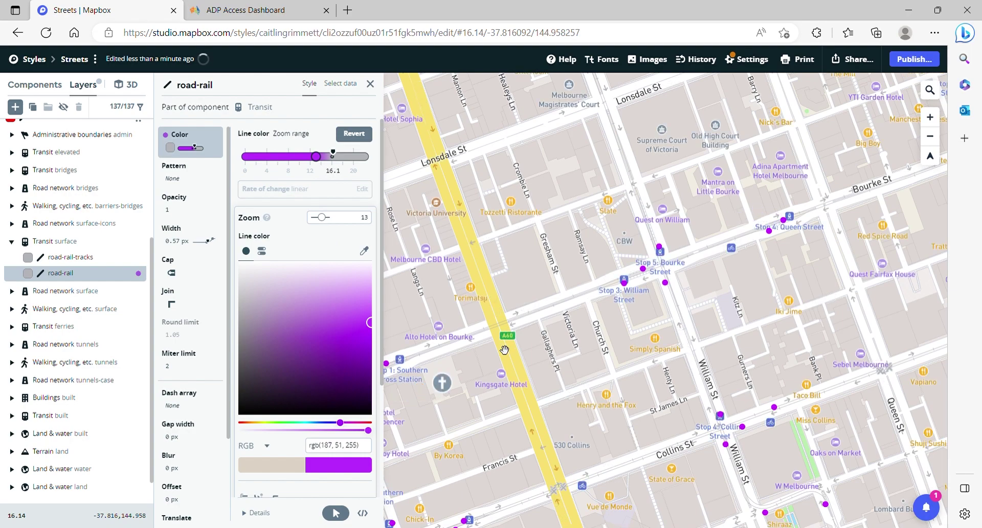
scroll(504, 350, down, 5)
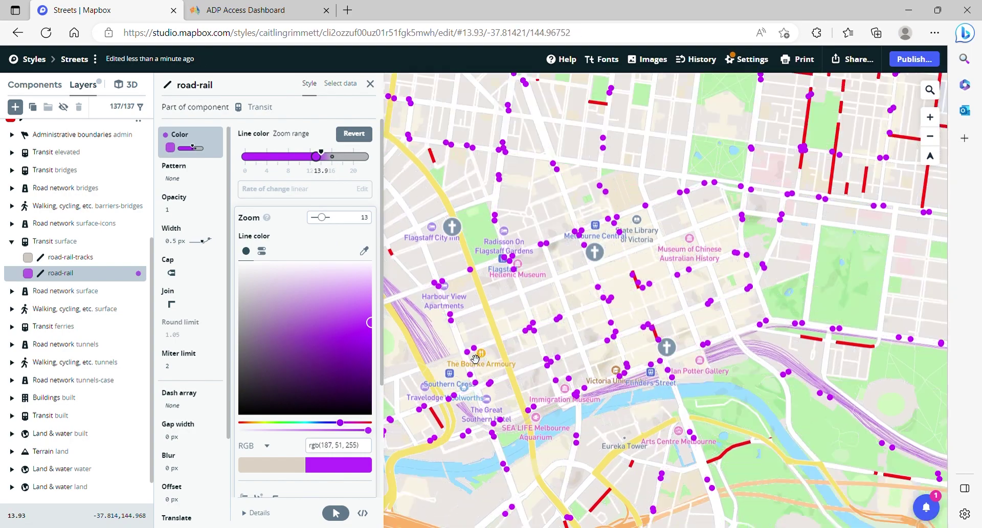
scroll(421, 369, up, 2)
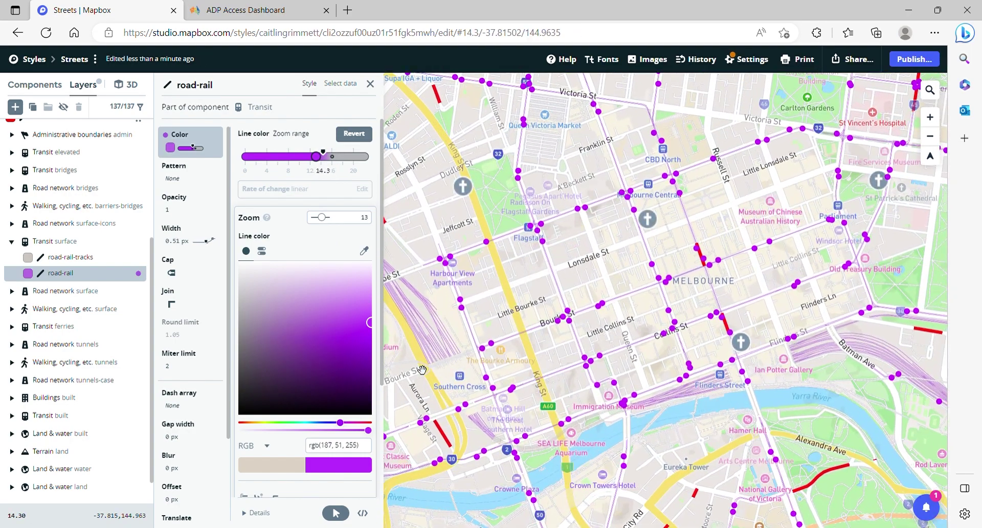